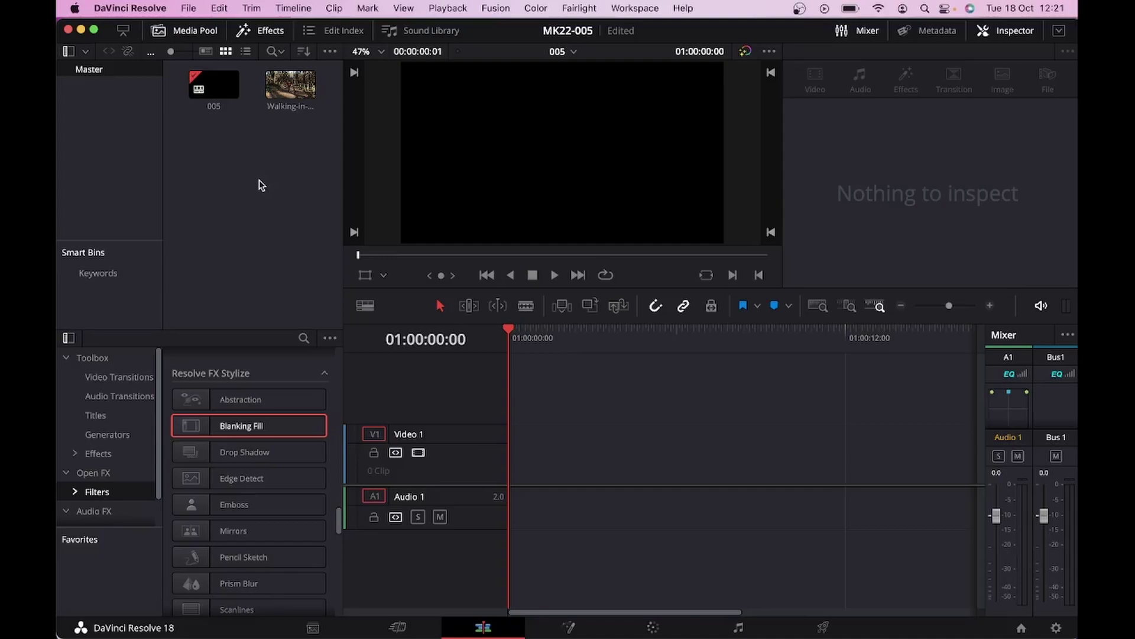
{"action": "left_click", "coordinate": [282, 90]}
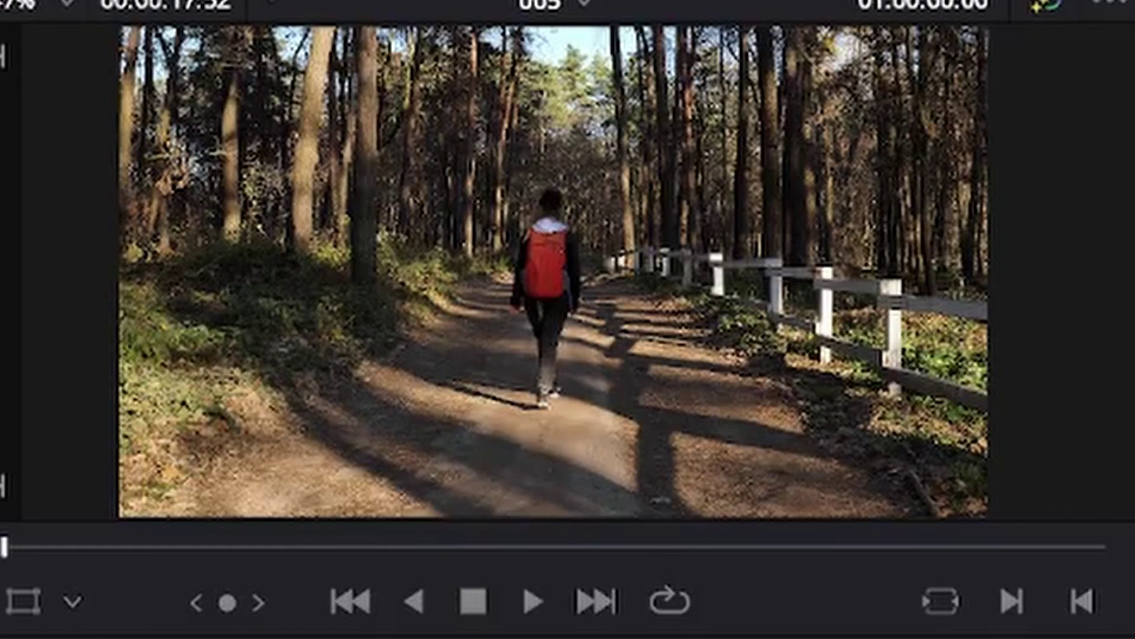
{"action": "key", "text": "space"}
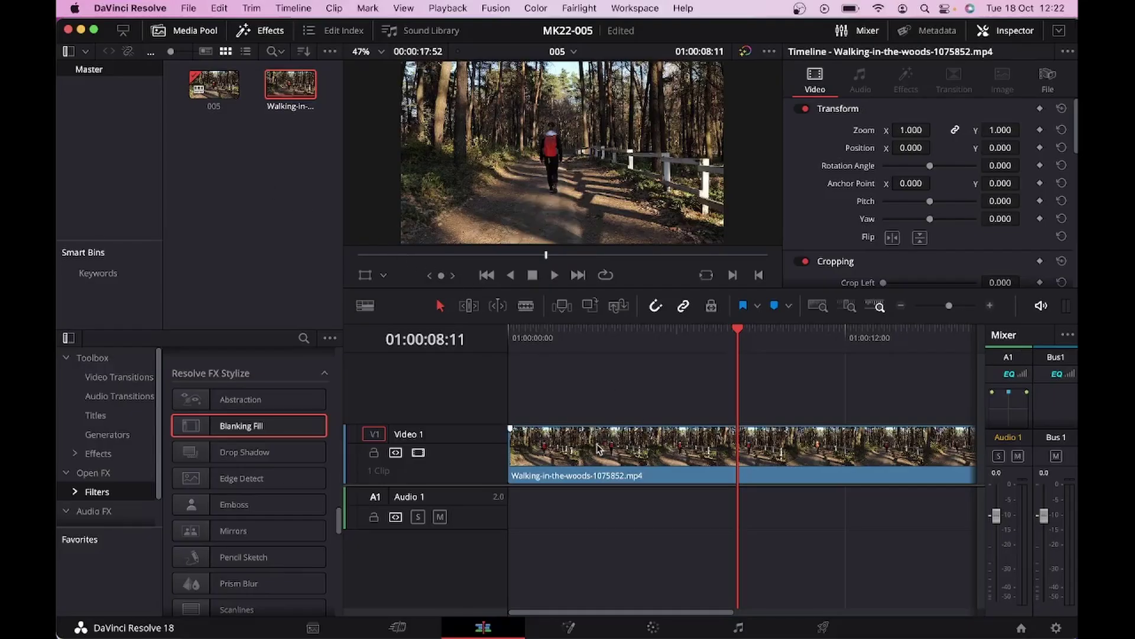
{"action": "left_click", "coordinate": [598, 447]}
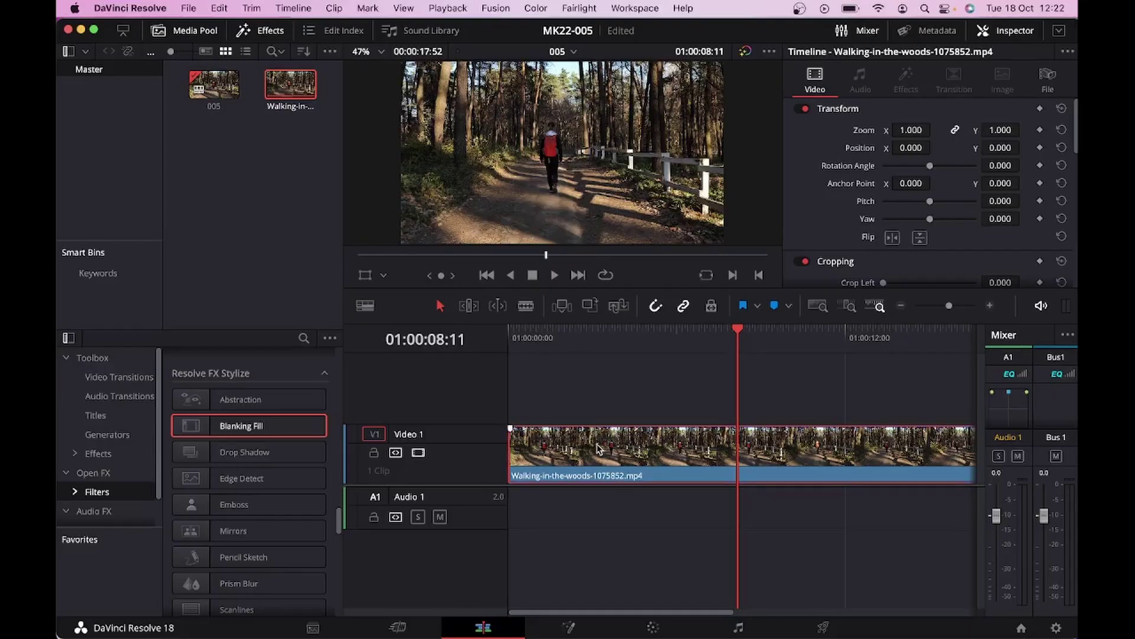
{"action": "key", "text": "BackSpace"}
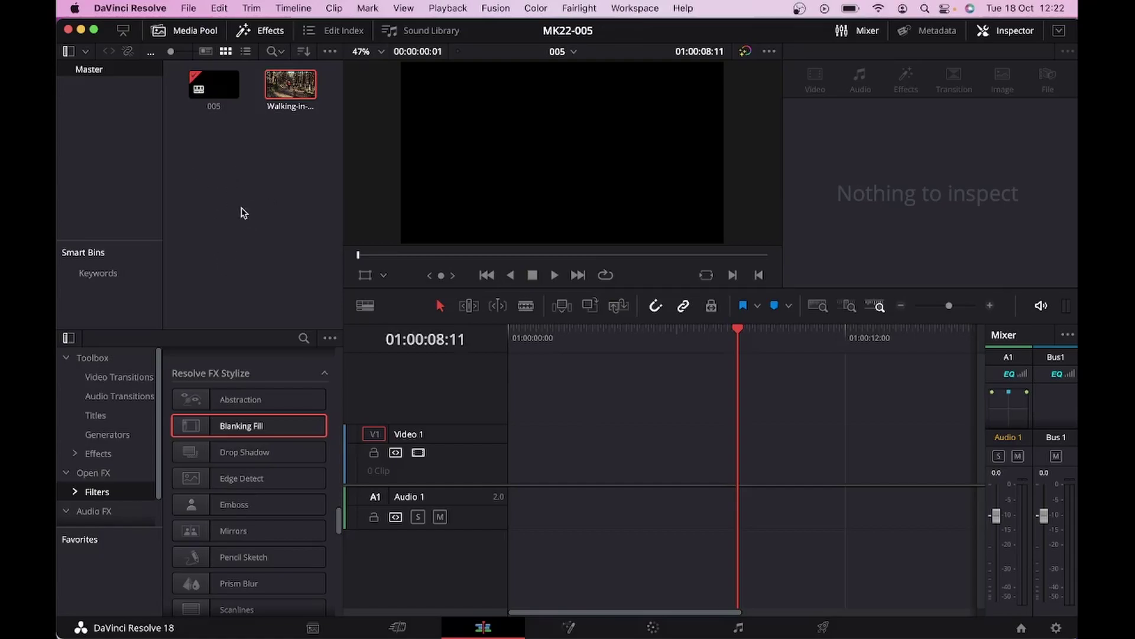
Start creating a new timeline and name it YT SHORTS
{"action": "right_click", "coordinate": [252, 157]}
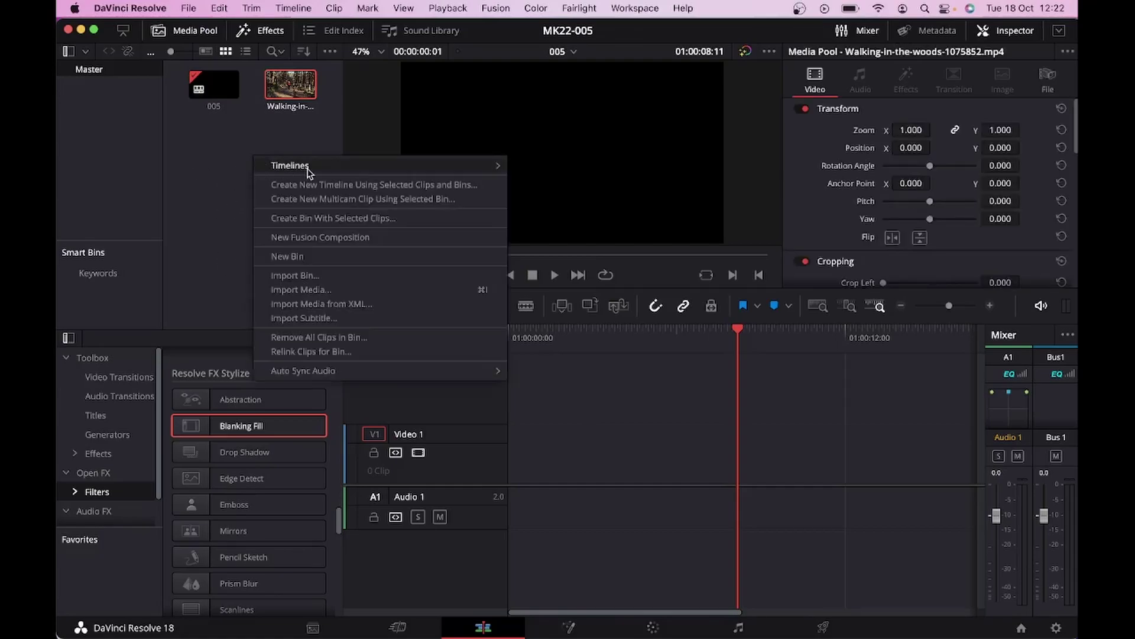
{"action": "mouse_move", "coordinate": [307, 170]}
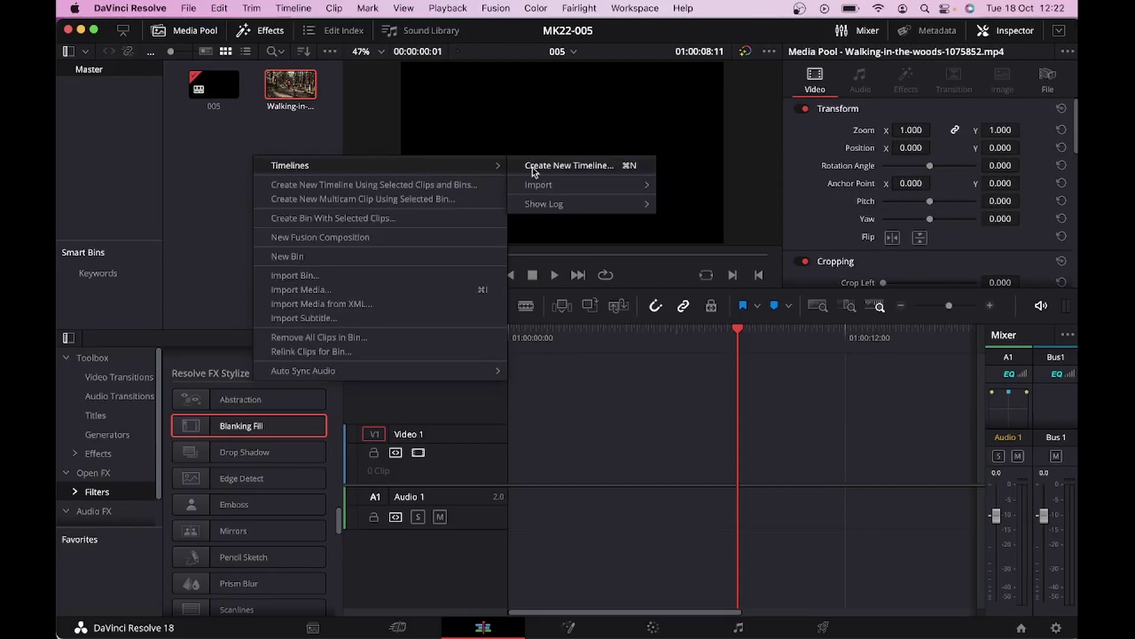
{"action": "left_click", "coordinate": [604, 171]}
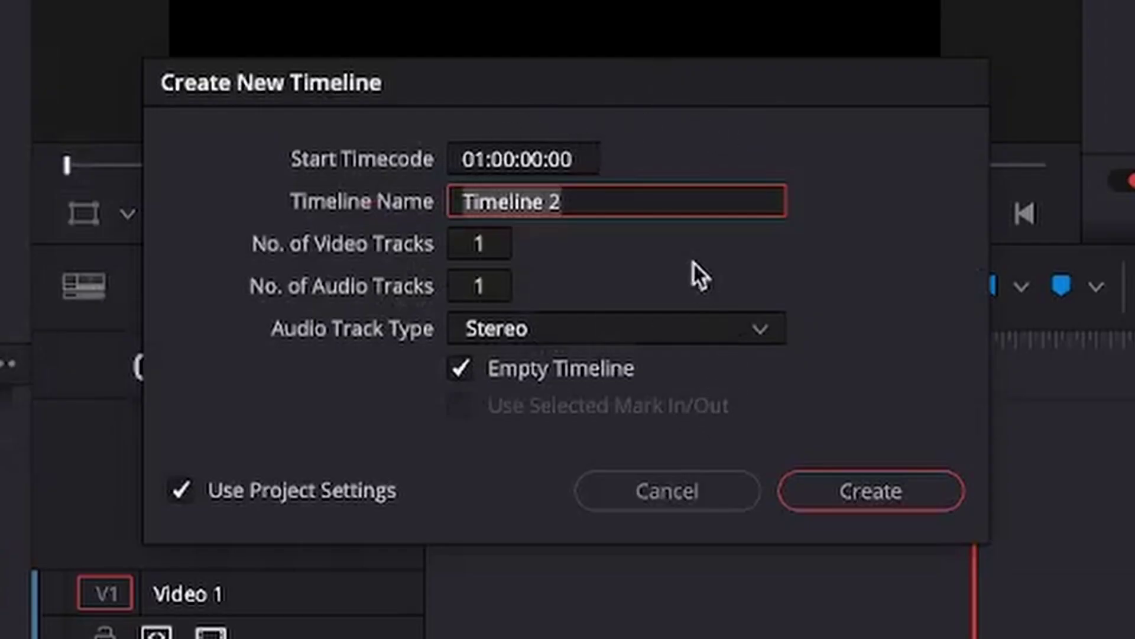
{"action": "left_click", "coordinate": [622, 195]}
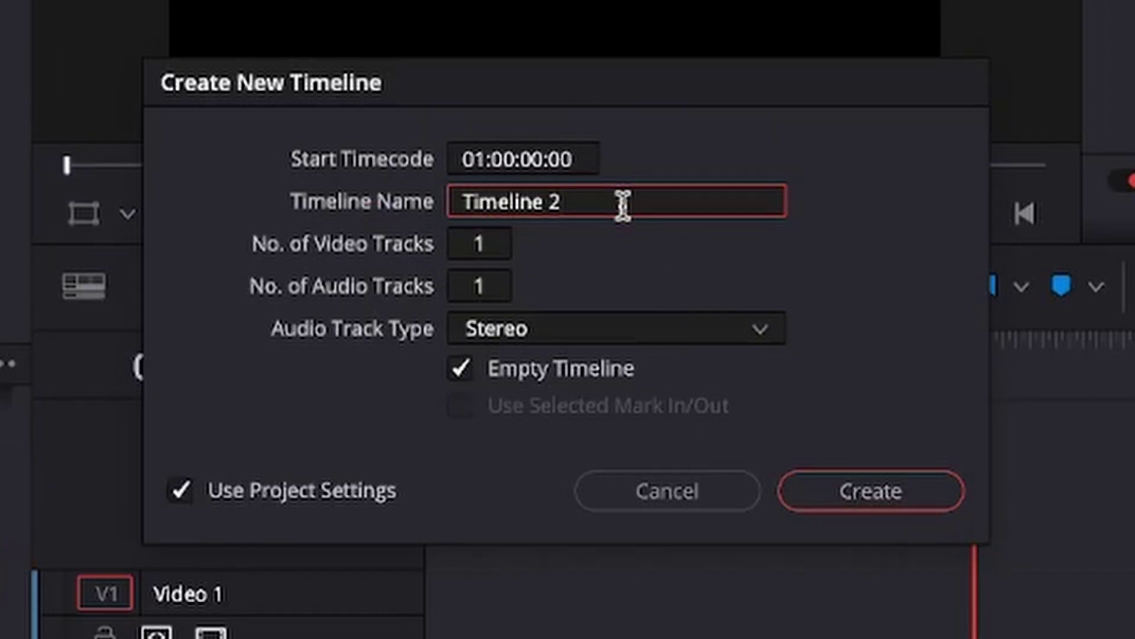
{"action": "key", "text": "BackSpace"}
{"action": "key", "text": "BackSpace"}
{"action": "key", "text": "BackSpace"}
{"action": "key", "text": "BackSpace"}
{"action": "key", "text": "BackSpace"}
{"action": "key", "text": "BackSpace"}
{"action": "key", "text": "BackSpace"}
{"action": "key", "text": "BackSpace"}
{"action": "key", "text": "BackSpace"}
{"action": "key", "text": "BackSpace"}
{"action": "type", "text": "YT SH"}
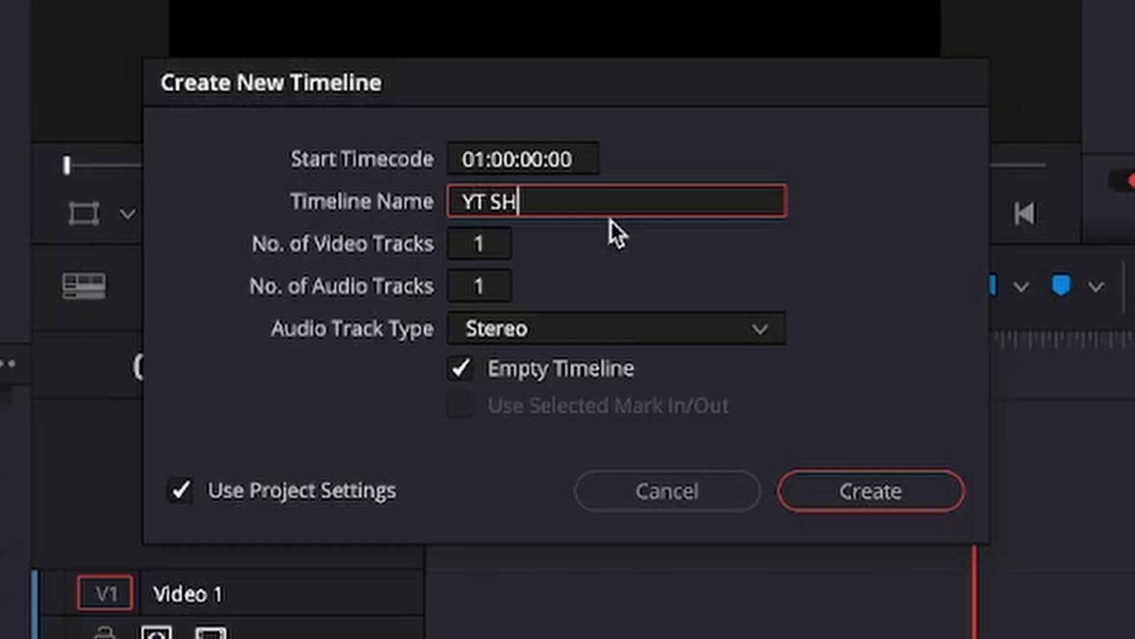
{"action": "type", "text": "ORTS"}
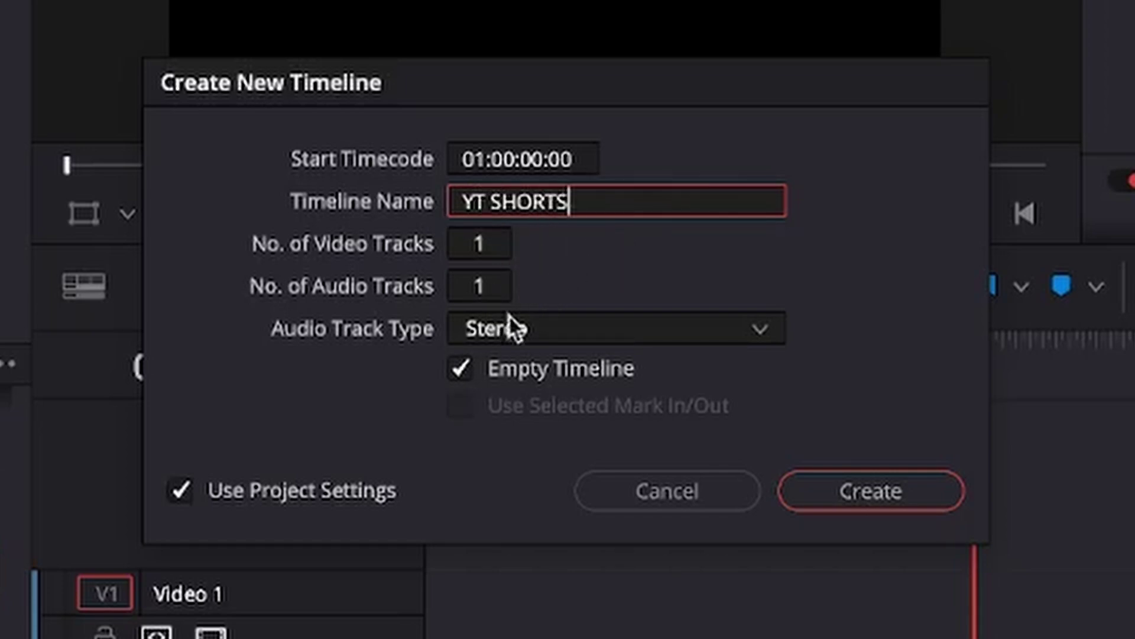
Turn off Use Project Settings, set the timeline resolution to 1080 x 1920, and create the timeline
{"action": "left_click", "coordinate": [181, 492]}
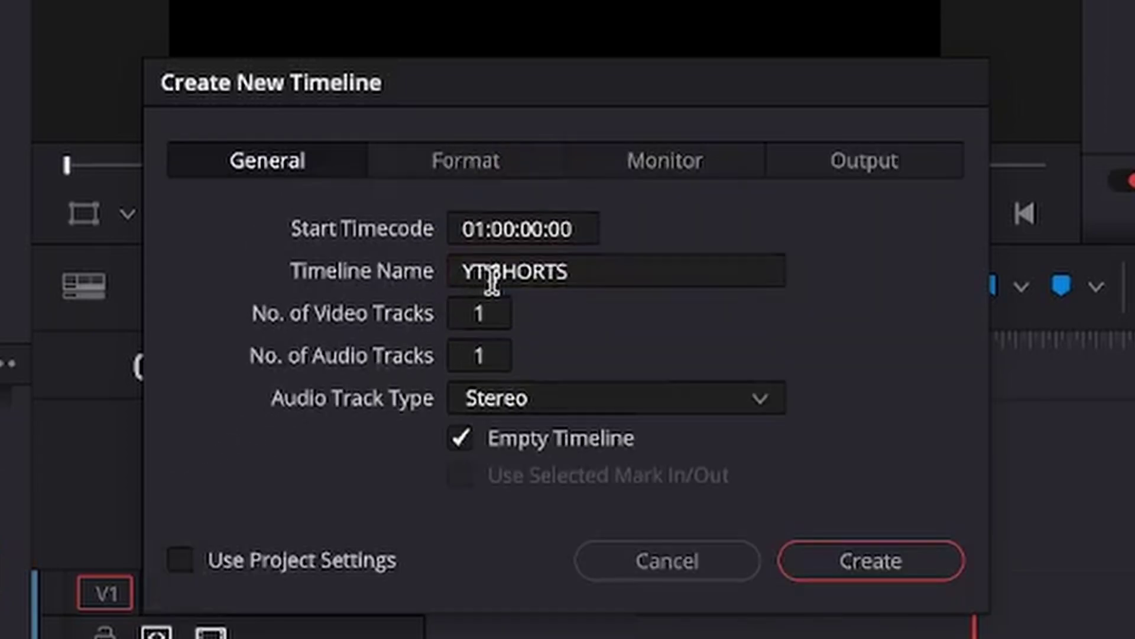
{"action": "left_click", "coordinate": [464, 169]}
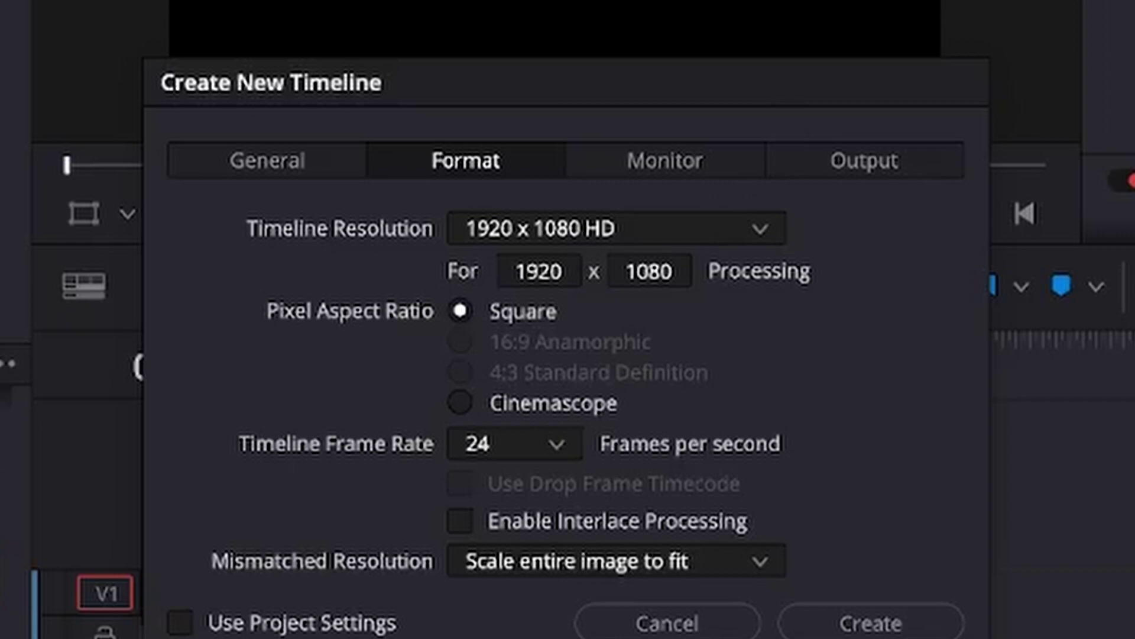
{"action": "left_click", "coordinate": [567, 272]}
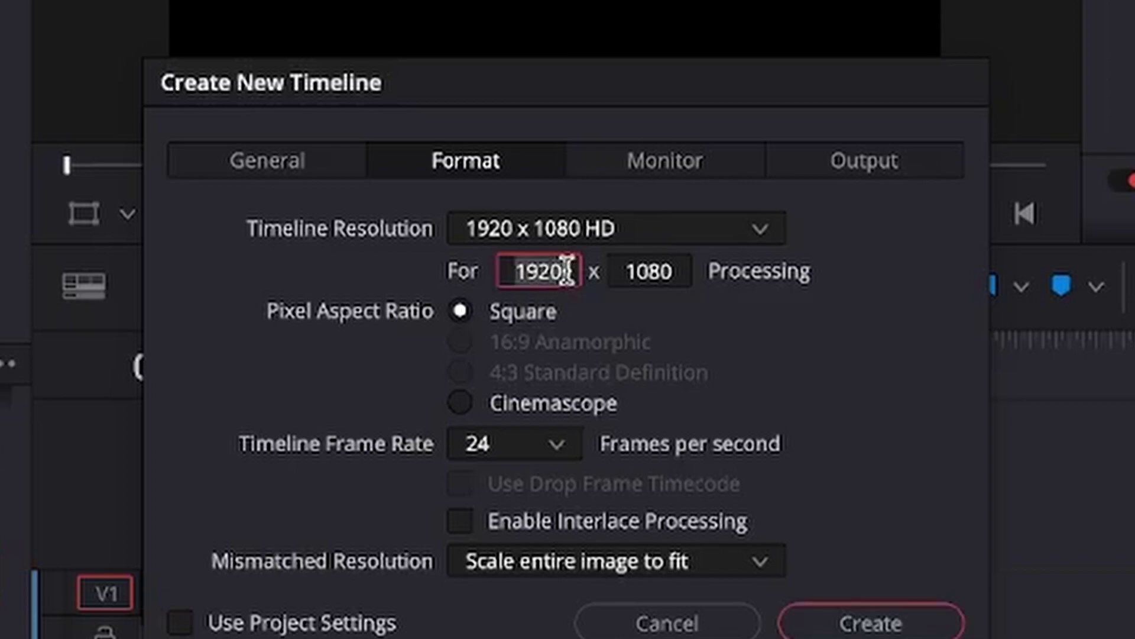
{"action": "type", "text": "10"}
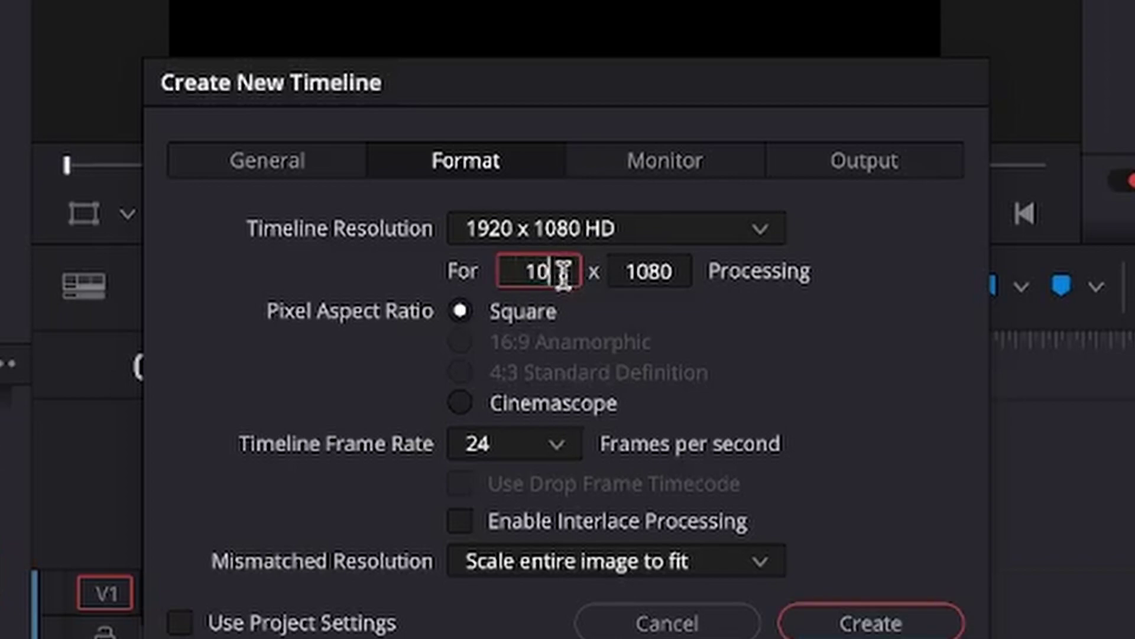
{"action": "type", "text": "80"}
{"action": "left_click", "coordinate": [672, 273]}
{"action": "type", "text": "1920"}
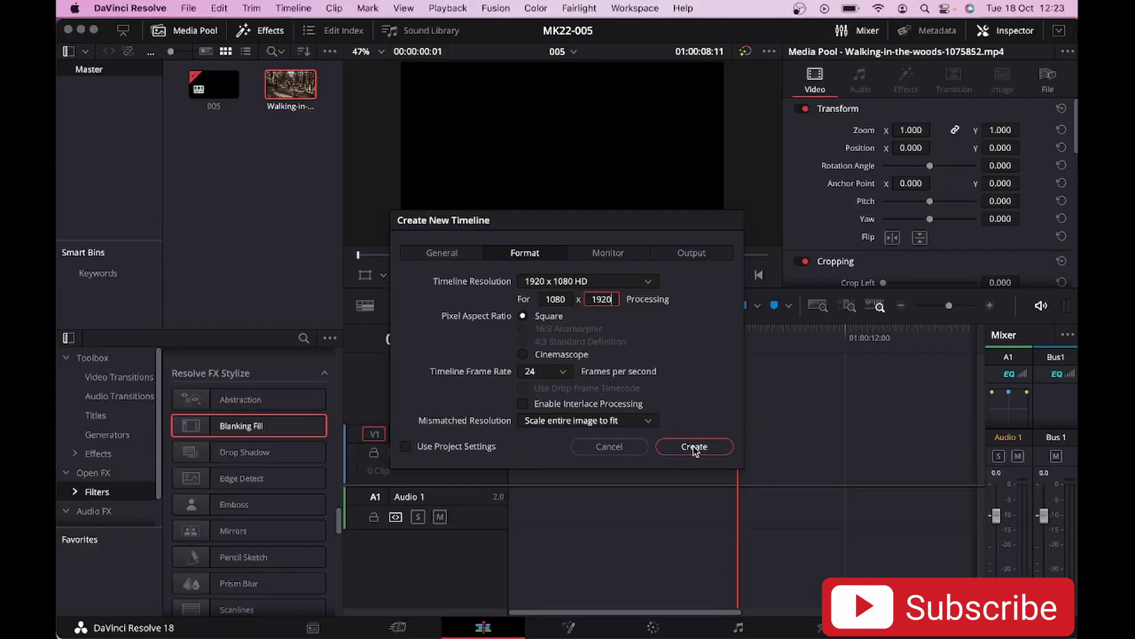
{"action": "left_click", "coordinate": [693, 446]}
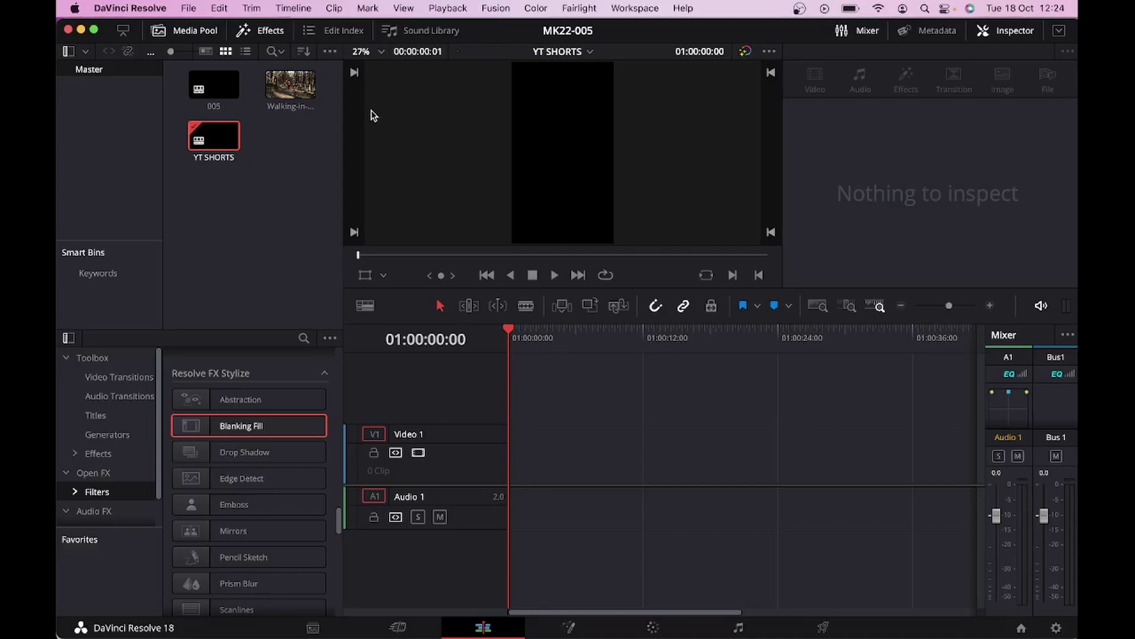
Place the Walking-in-the-woods clip at the start of Video 1 in the YT SHORTS timeline and play it back
{"action": "left_click_drag", "start_coordinate": [294, 88], "coordinate": [515, 467]}
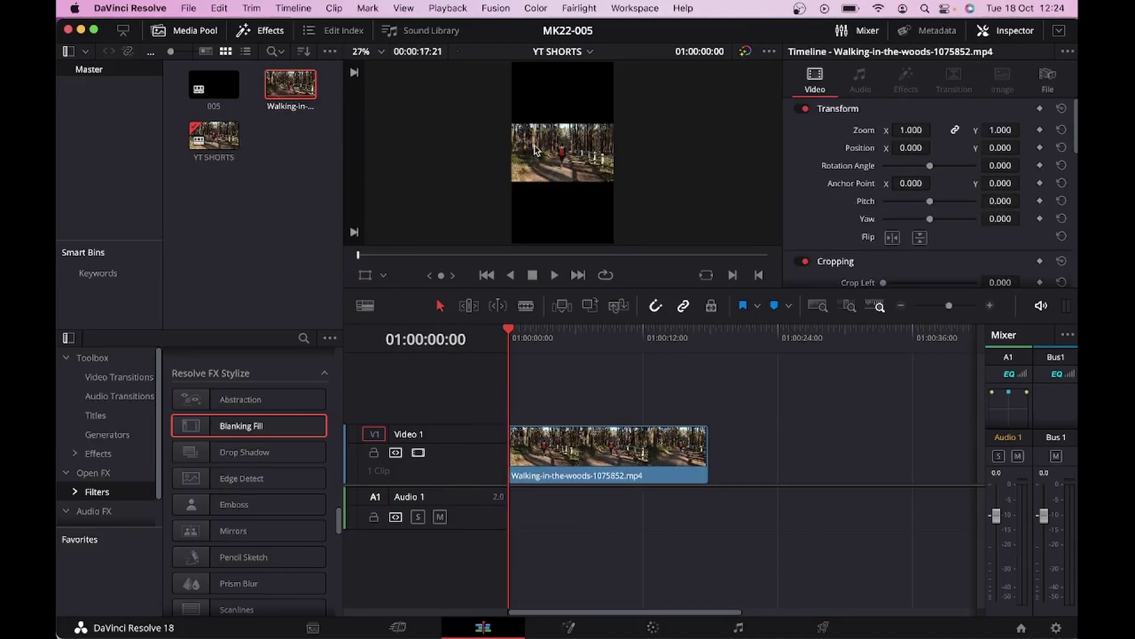
{"action": "key", "text": "space"}
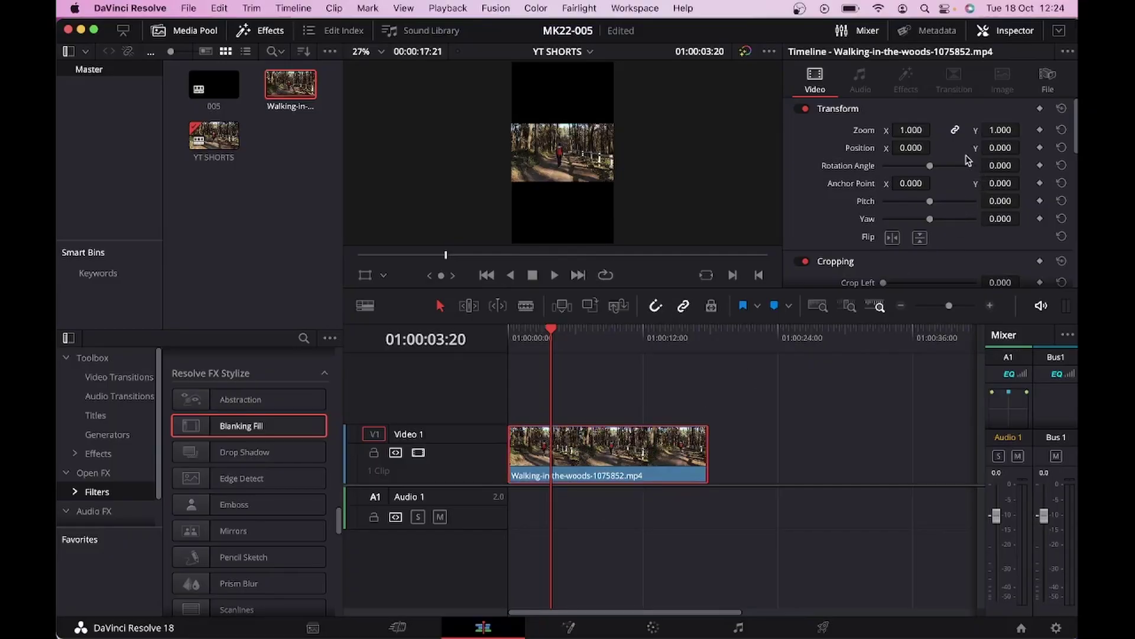
Try enlarging the clip with its Transform zoom to fill the vertical frame
{"action": "left_click_drag", "start_coordinate": [905, 130], "coordinate": [1018, 130]}
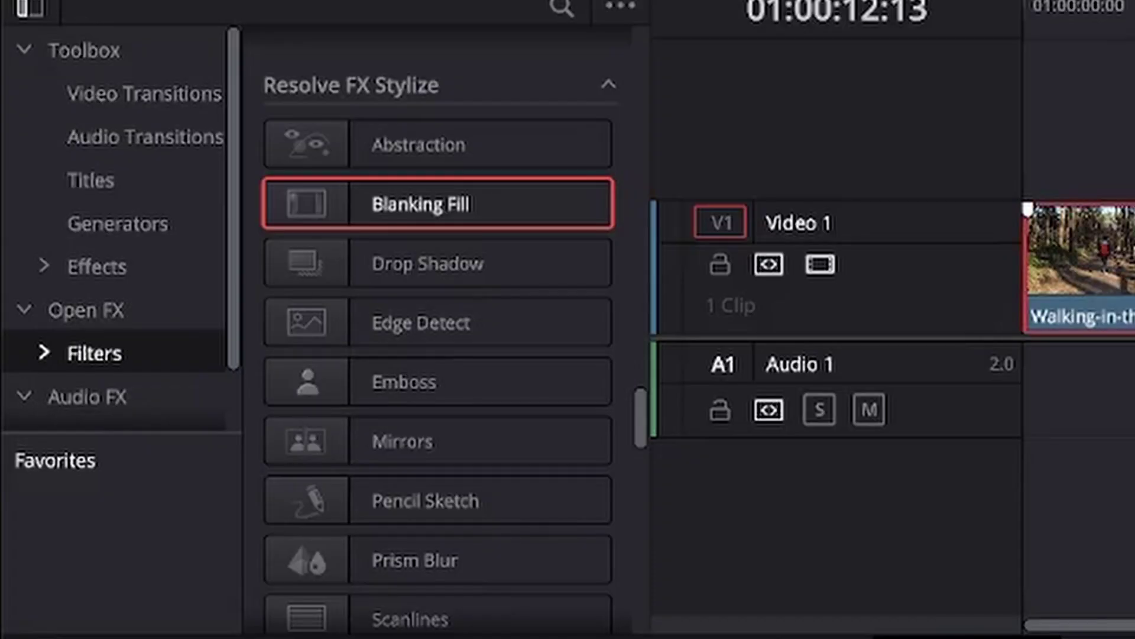
Apply the Blanking Fill filter from Resolve FX Stylize to the woods clip on Video 1
{"action": "left_click", "coordinate": [89, 266]}
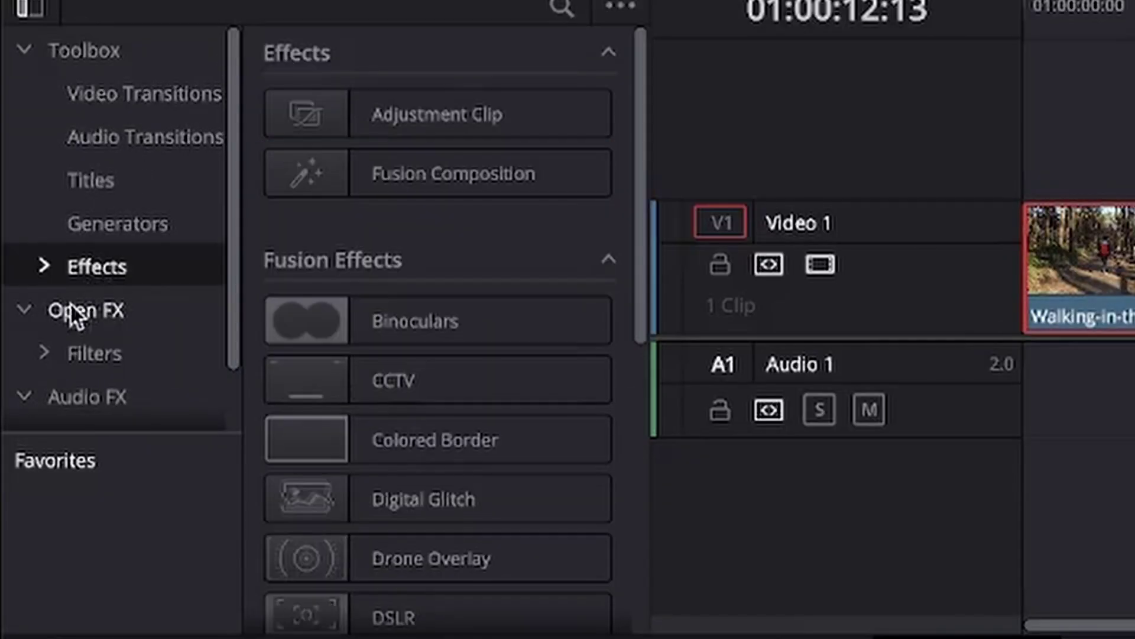
{"action": "left_click", "coordinate": [84, 354]}
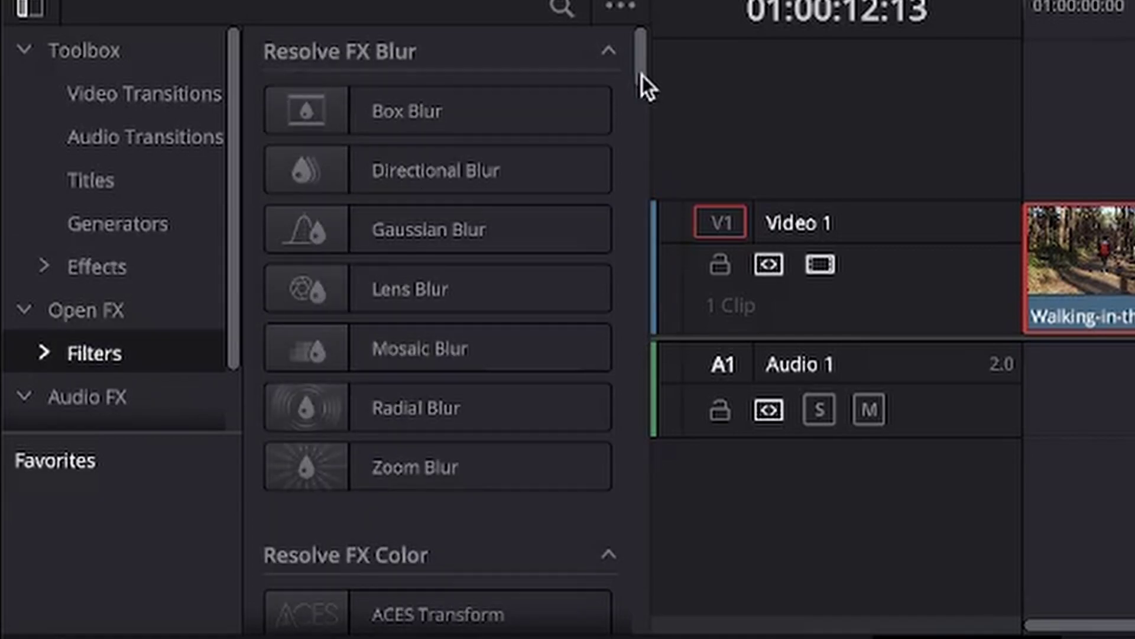
{"action": "left_click_drag", "start_coordinate": [642, 76], "coordinate": [620, 204]}
{"action": "scroll", "coordinate": [385, 241], "scroll_direction": "down", "scroll_amount": 10}
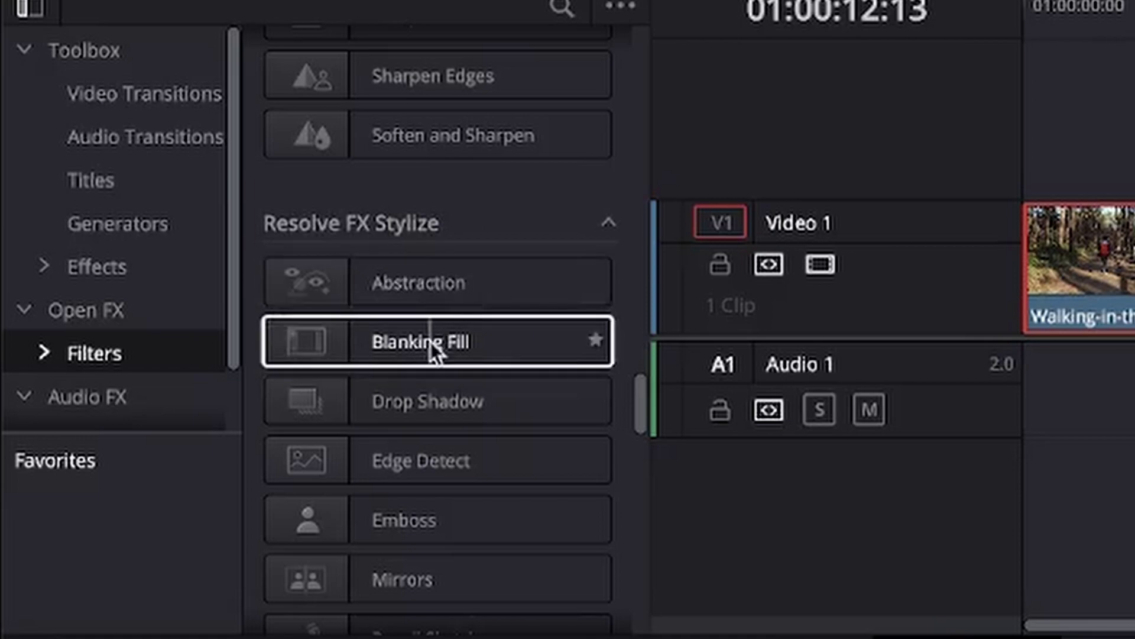
{"action": "left_click", "coordinate": [448, 343]}
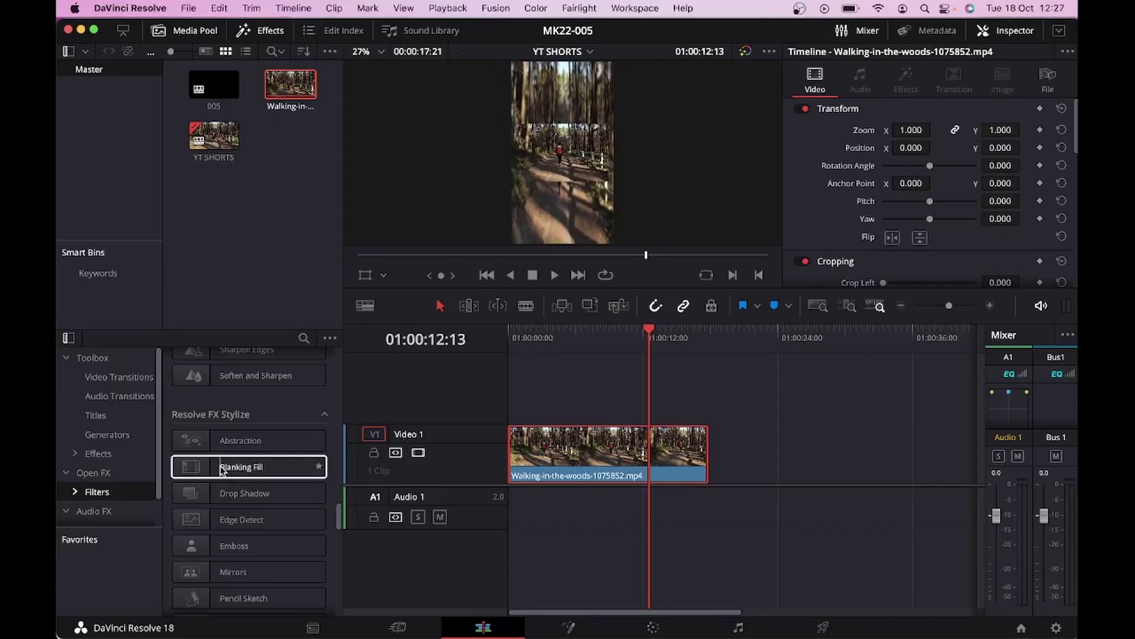
{"action": "left_click_drag", "start_coordinate": [222, 468], "coordinate": [561, 459]}
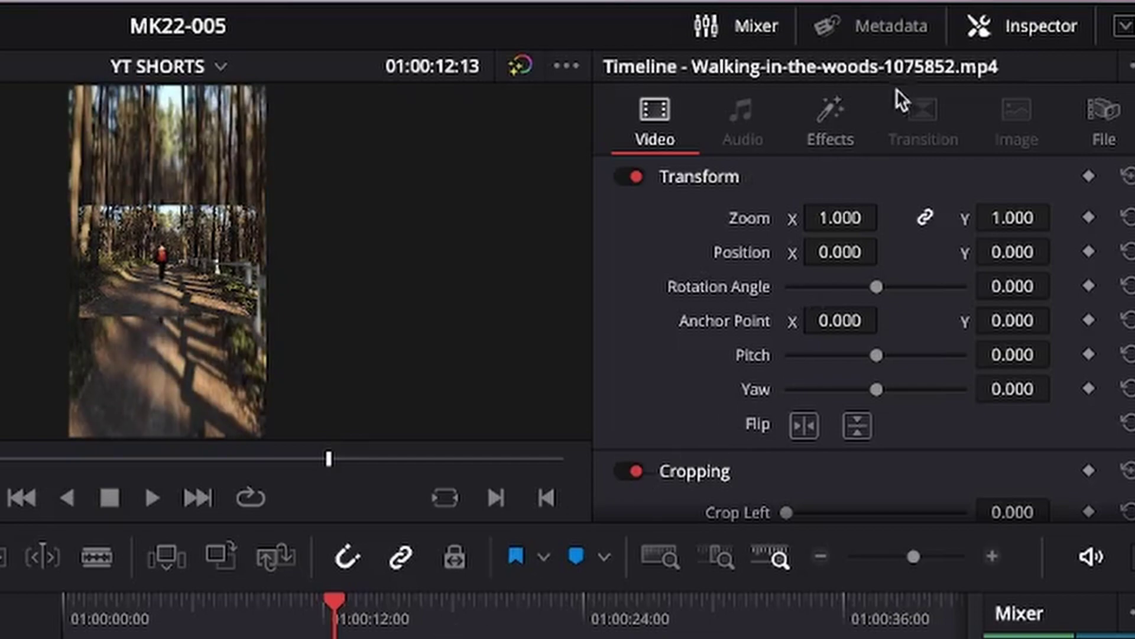
Set the Blanking Fill effect's Zoom Mode to Zoom To Timeline
{"action": "left_click", "coordinate": [828, 123]}
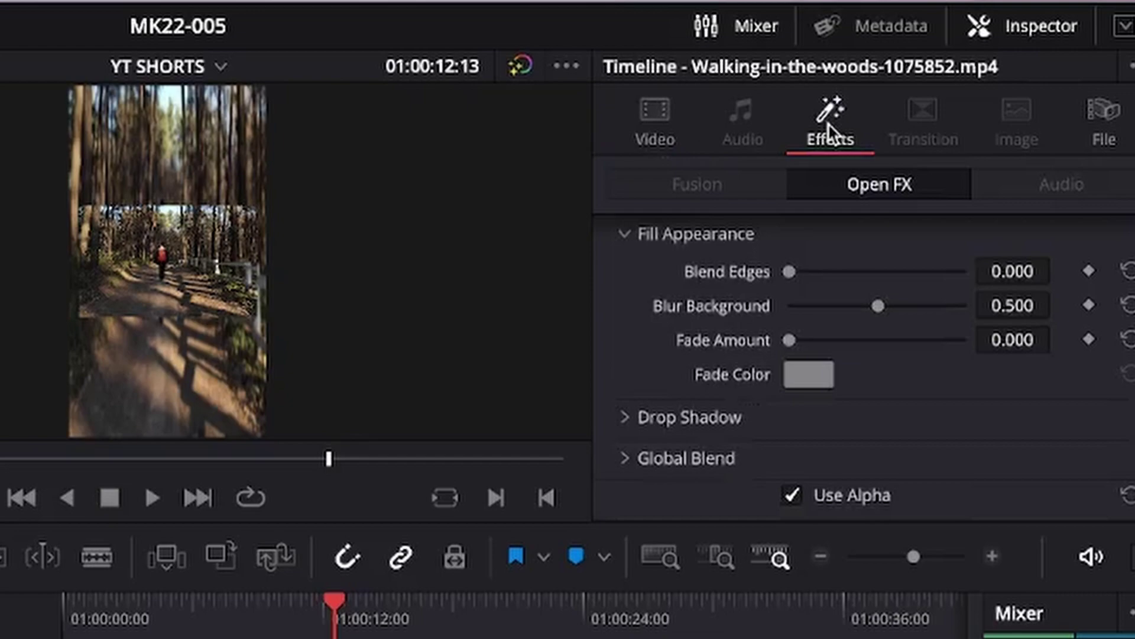
{"action": "scroll", "coordinate": [655, 303], "scroll_direction": "up", "scroll_amount": 3}
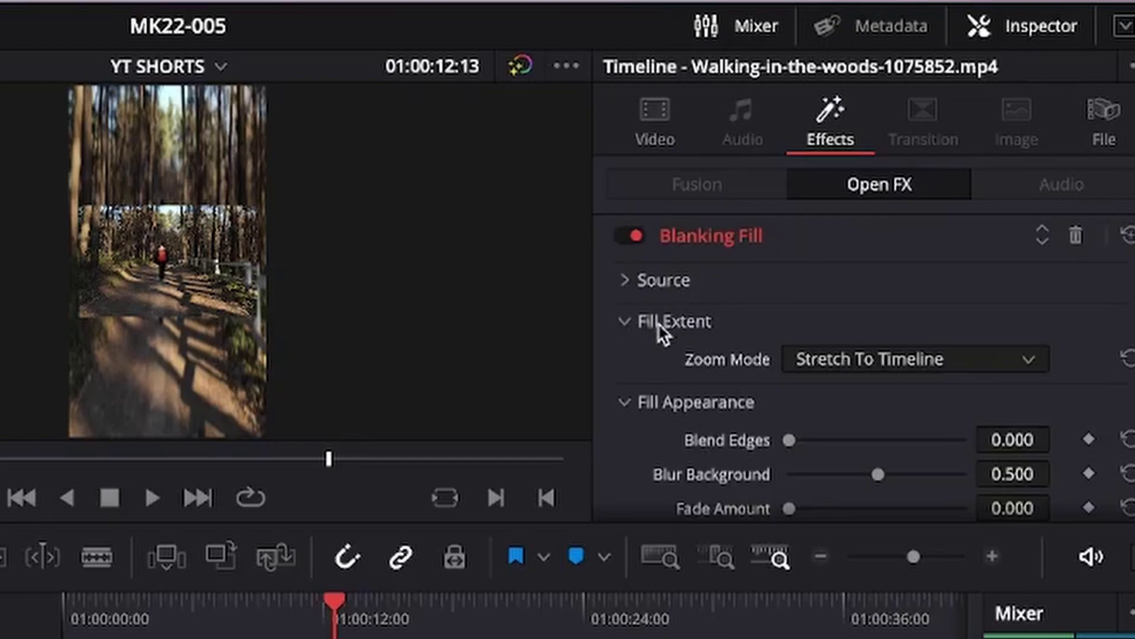
{"action": "left_click", "coordinate": [1029, 360]}
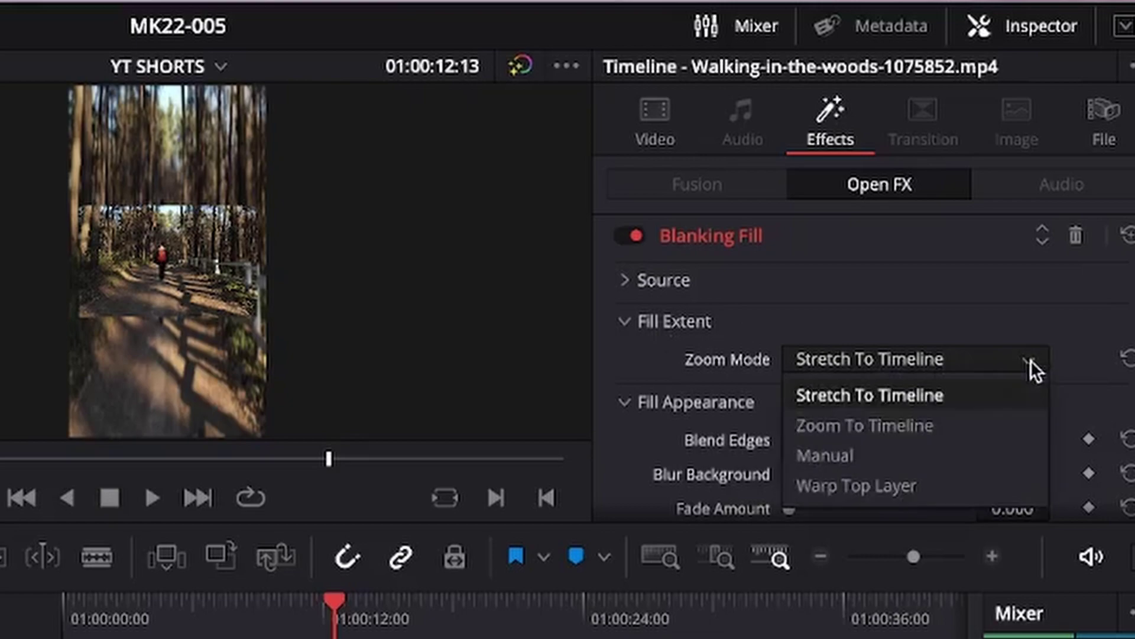
{"action": "left_click", "coordinate": [856, 426]}
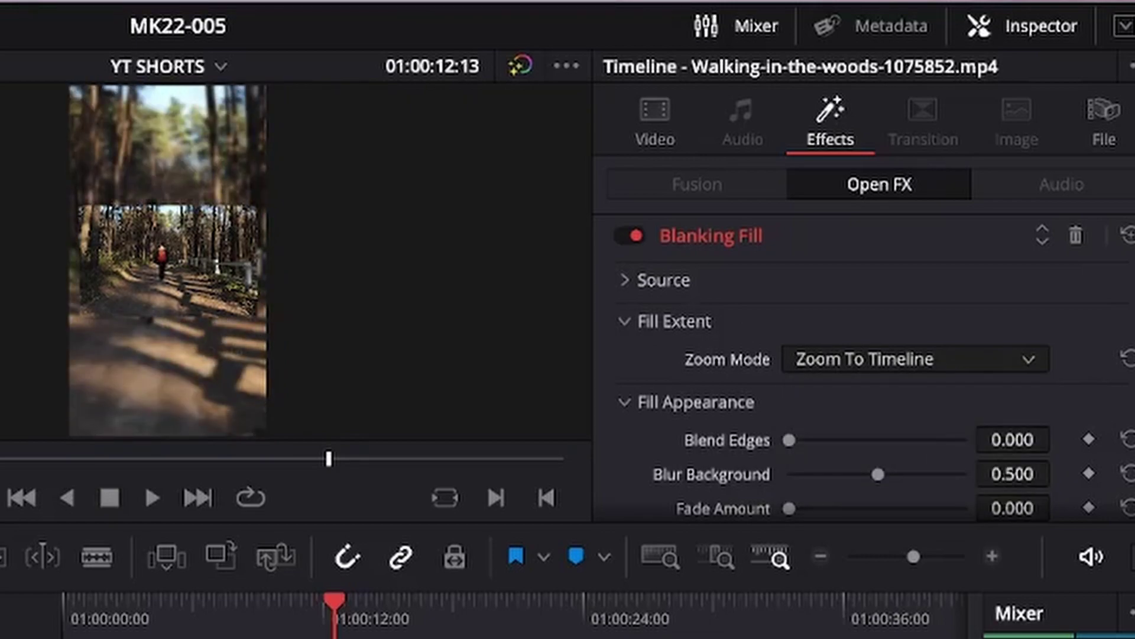
Set Crop Left and Crop Right to 0.000 in the Blanking Fill source settings
{"action": "scroll", "coordinate": [853, 427], "scroll_direction": "down", "scroll_amount": 2}
{"action": "scroll", "coordinate": [852, 384], "scroll_direction": "up", "scroll_amount": 2}
{"action": "left_click", "coordinate": [624, 280]}
{"action": "scroll", "coordinate": [623, 285], "scroll_direction": "down", "scroll_amount": 3}
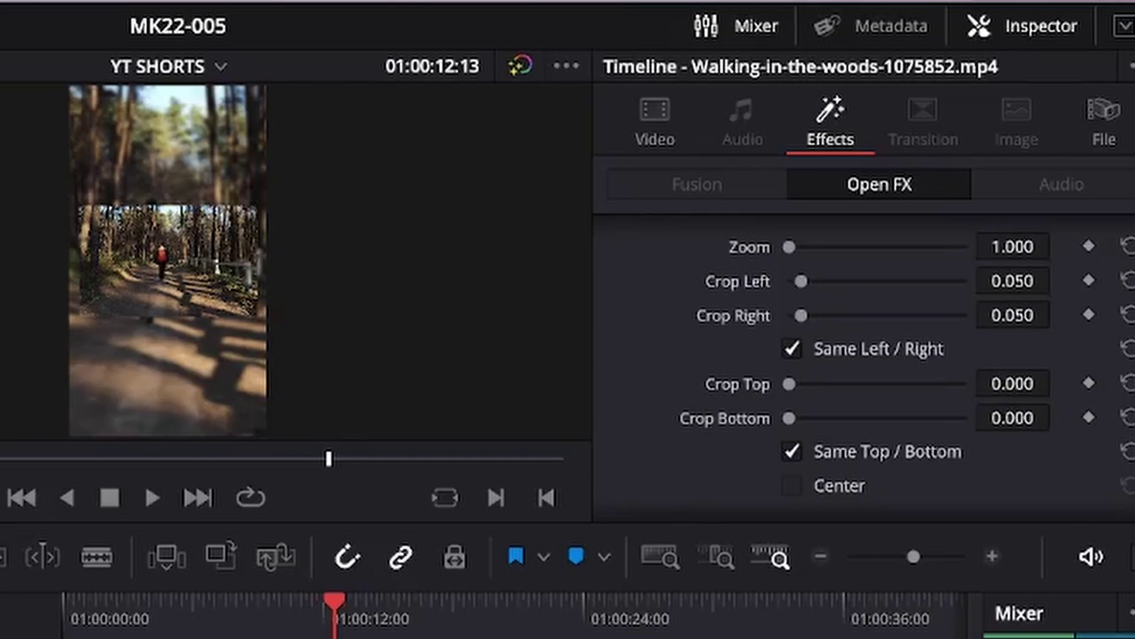
{"action": "left_click_drag", "start_coordinate": [802, 281], "coordinate": [730, 283]}
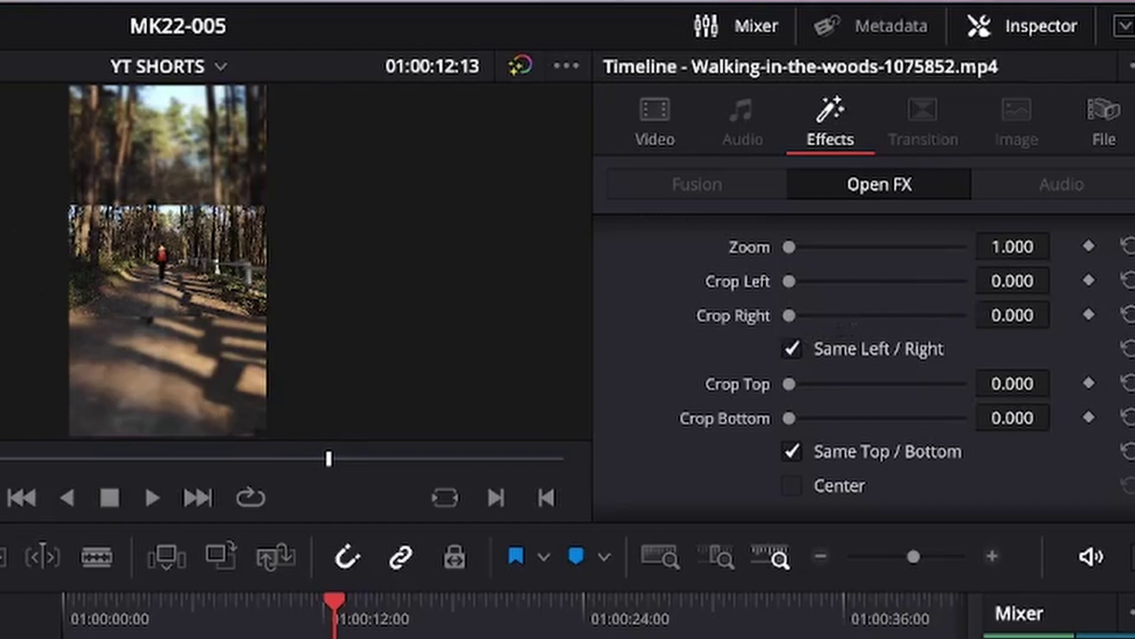
Set the fill appearance's Blend Edges to 1.000 and Blur Background to 0.458
{"action": "scroll", "coordinate": [796, 355], "scroll_direction": "down", "scroll_amount": 6}
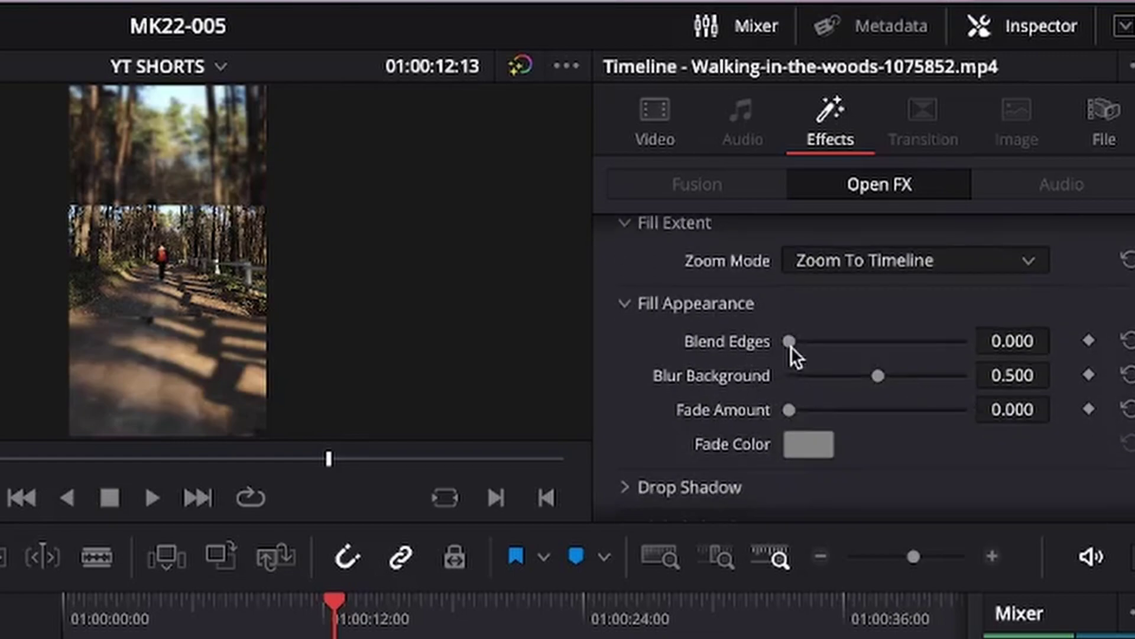
{"action": "left_click_drag", "start_coordinate": [794, 343], "coordinate": [1015, 350]}
{"action": "mouse_move", "coordinate": [879, 378]}
{"action": "left_mouse_down"}
{"action": "mouse_move", "coordinate": [810, 377]}
{"action": "mouse_move", "coordinate": [870, 379]}
{"action": "mouse_move", "coordinate": [970, 413]}
{"action": "mouse_move", "coordinate": [867, 393]}
{"action": "mouse_move", "coordinate": [918, 398]}
{"action": "mouse_move", "coordinate": [879, 383]}
{"action": "left_mouse_up"}
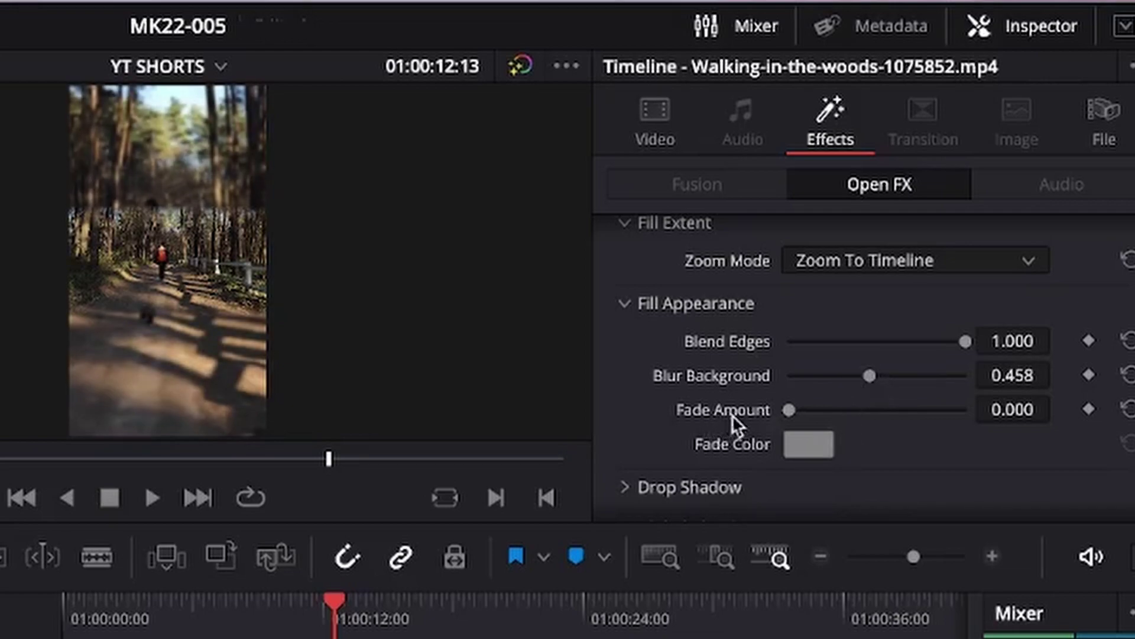
Fade the filled background with a black Fade Color and a Fade Amount of 0.380
{"action": "left_click_drag", "start_coordinate": [792, 412], "coordinate": [871, 409]}
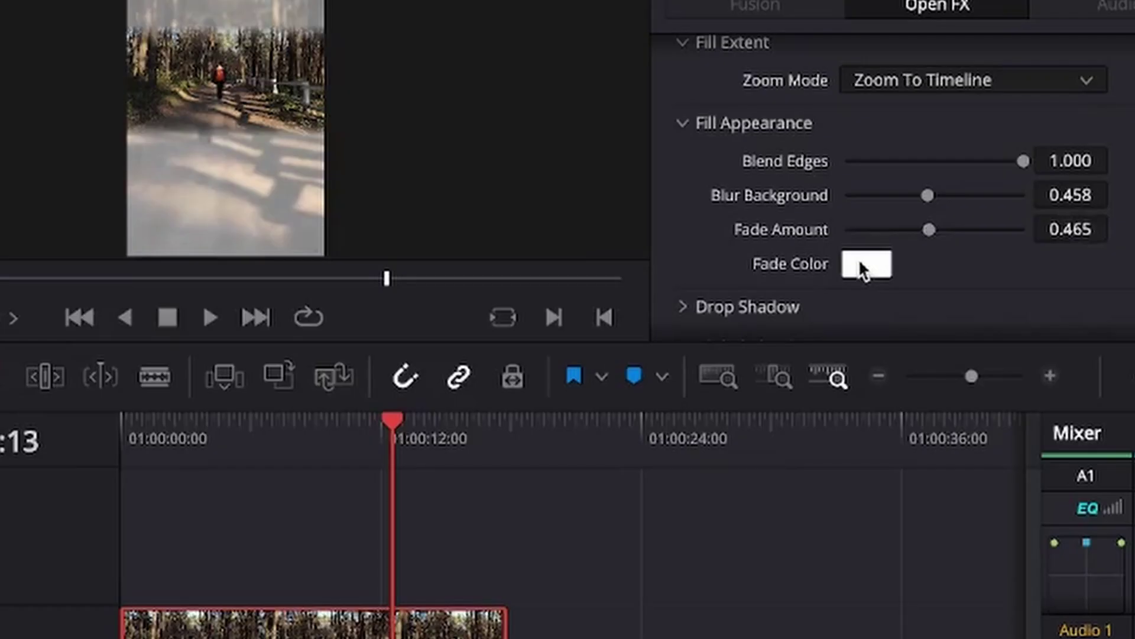
{"action": "left_click", "coordinate": [807, 444]}
{"action": "left_click_drag", "start_coordinate": [228, 516], "coordinate": [266, 503]}
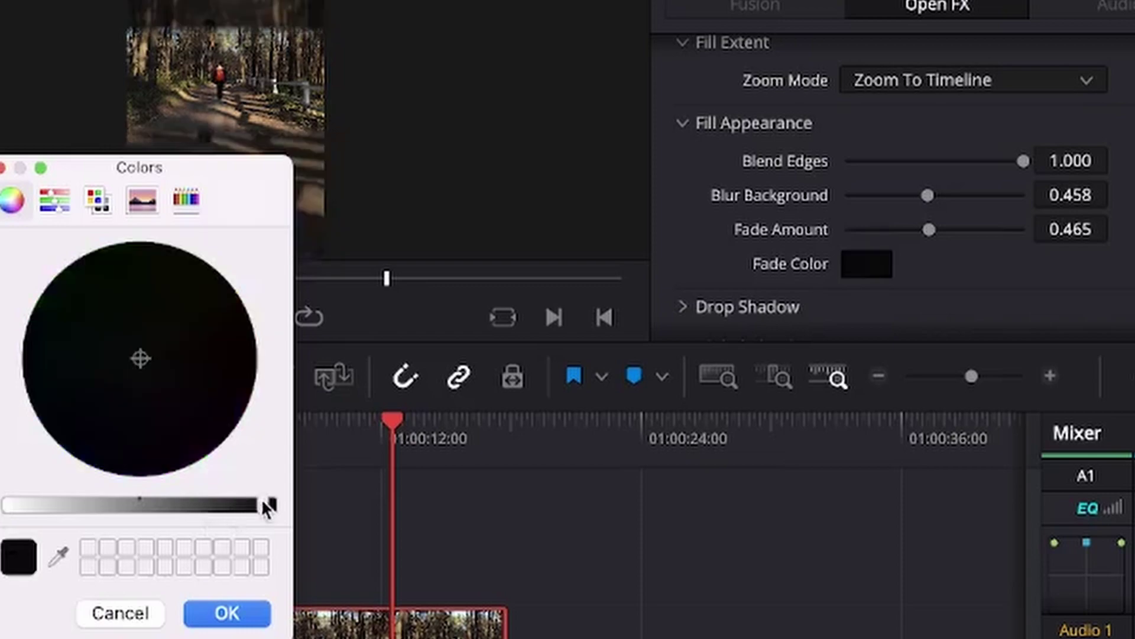
{"action": "left_click", "coordinate": [224, 613]}
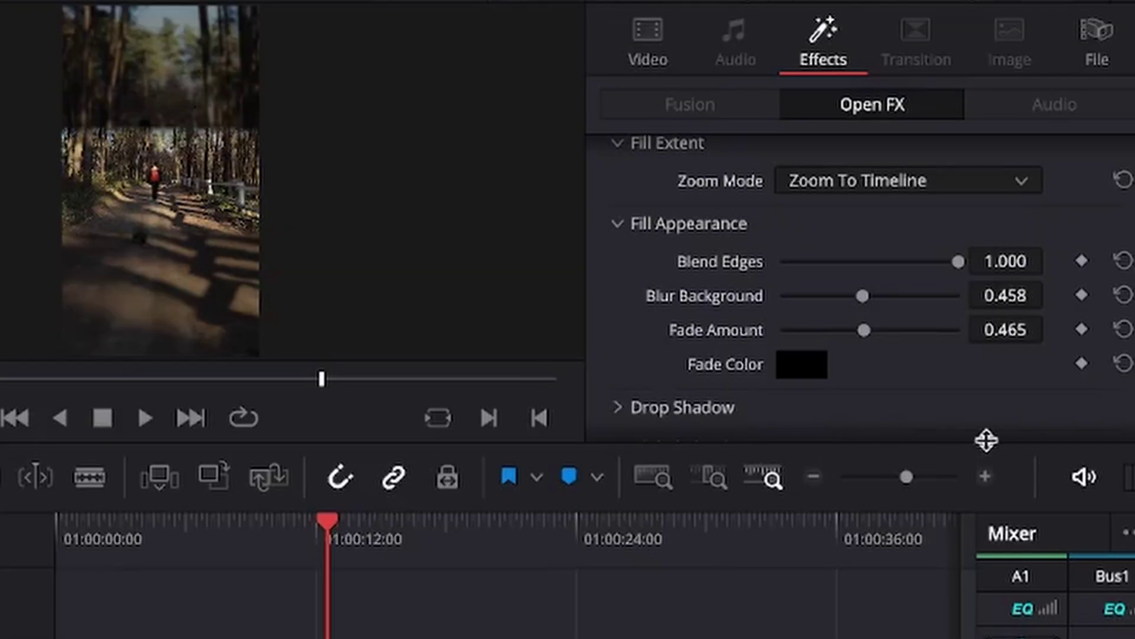
{"action": "left_click_drag", "start_coordinate": [871, 337], "coordinate": [847, 327]}
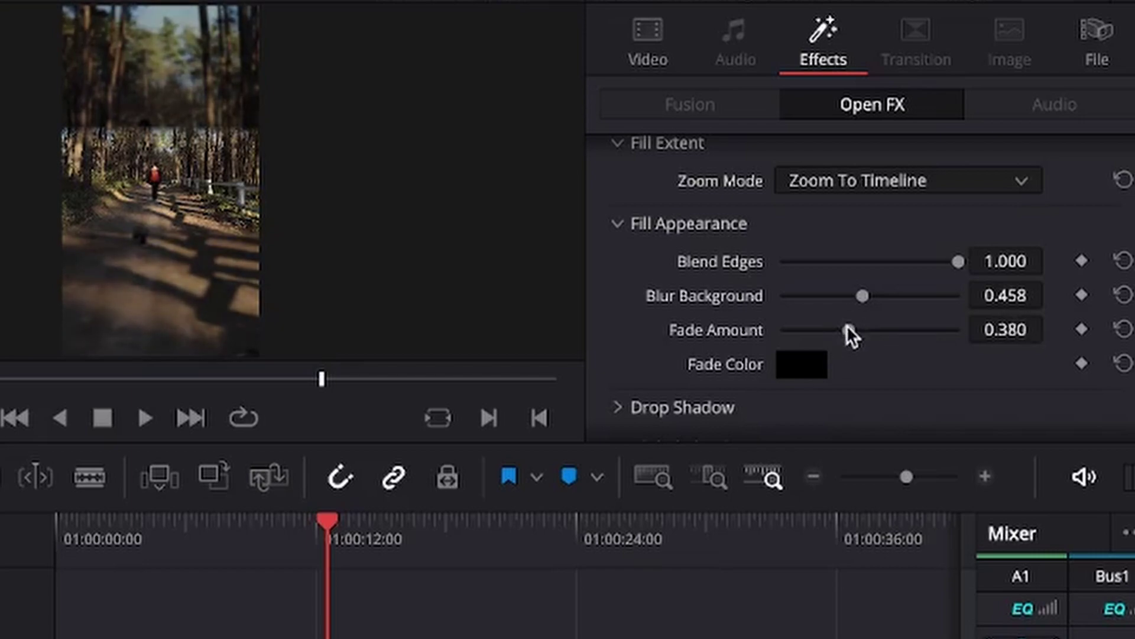
Add a drop shadow to the Blanking Fill effect with Shadow Strength 0.976 and Drop Angle -1.4
{"action": "scroll", "coordinate": [769, 335], "scroll_direction": "down", "scroll_amount": 2}
{"action": "left_click", "coordinate": [654, 337]}
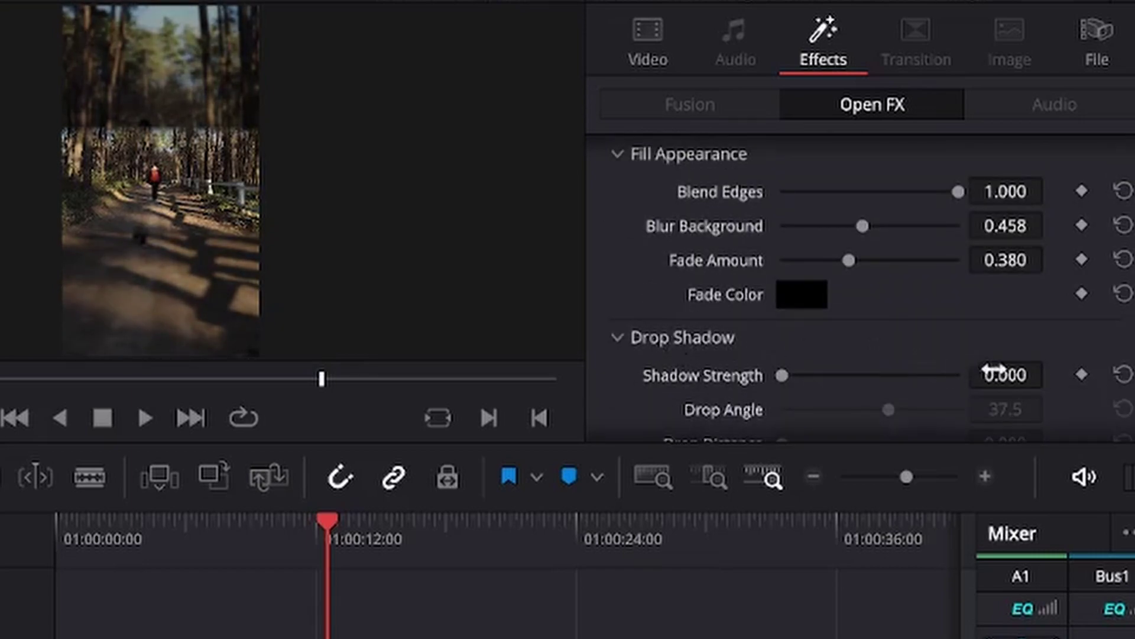
{"action": "scroll", "coordinate": [816, 302], "scroll_direction": "down", "scroll_amount": 2}
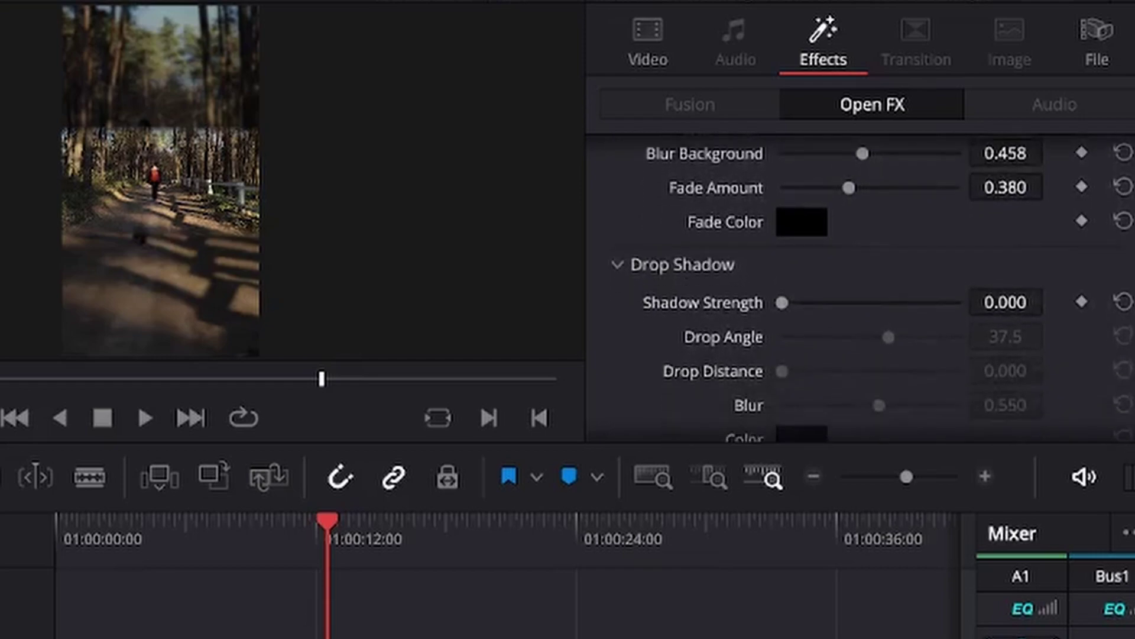
{"action": "left_click_drag", "start_coordinate": [780, 298], "coordinate": [911, 300]}
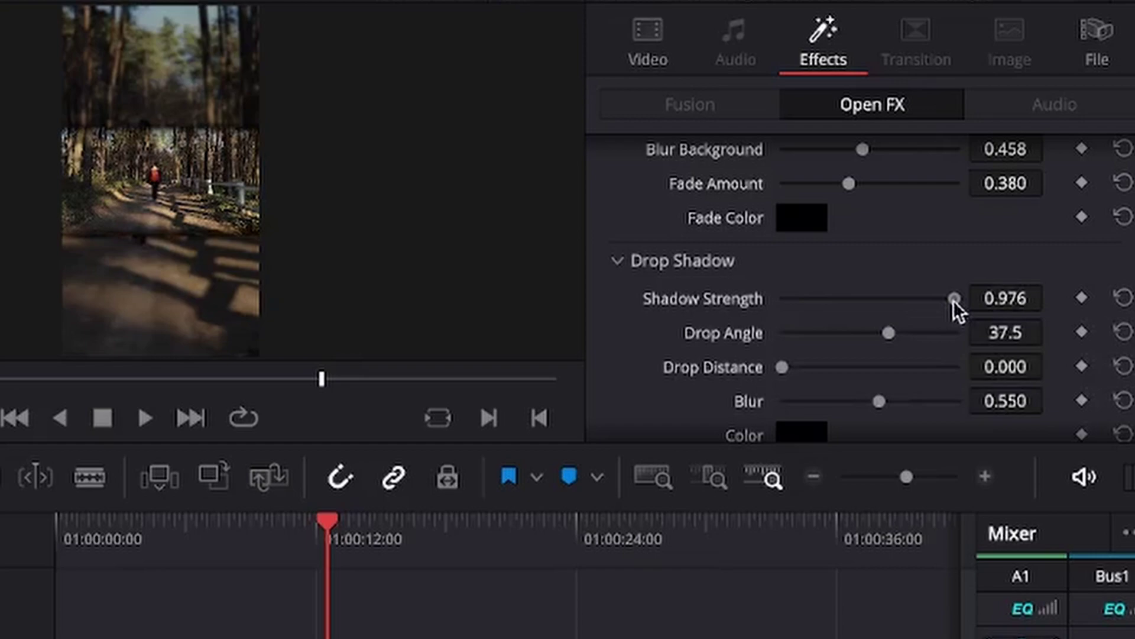
{"action": "mouse_move", "coordinate": [884, 330]}
{"action": "left_mouse_down"}
{"action": "mouse_move", "coordinate": [861, 325]}
{"action": "mouse_move", "coordinate": [871, 334]}
{"action": "left_mouse_up"}
Set the Blanking Fill effect's Blend Edges to 0.504
{"action": "scroll", "coordinate": [905, 272], "scroll_direction": "up", "scroll_amount": 5}
{"action": "left_click_drag", "start_coordinate": [901, 267], "coordinate": [874, 274]}
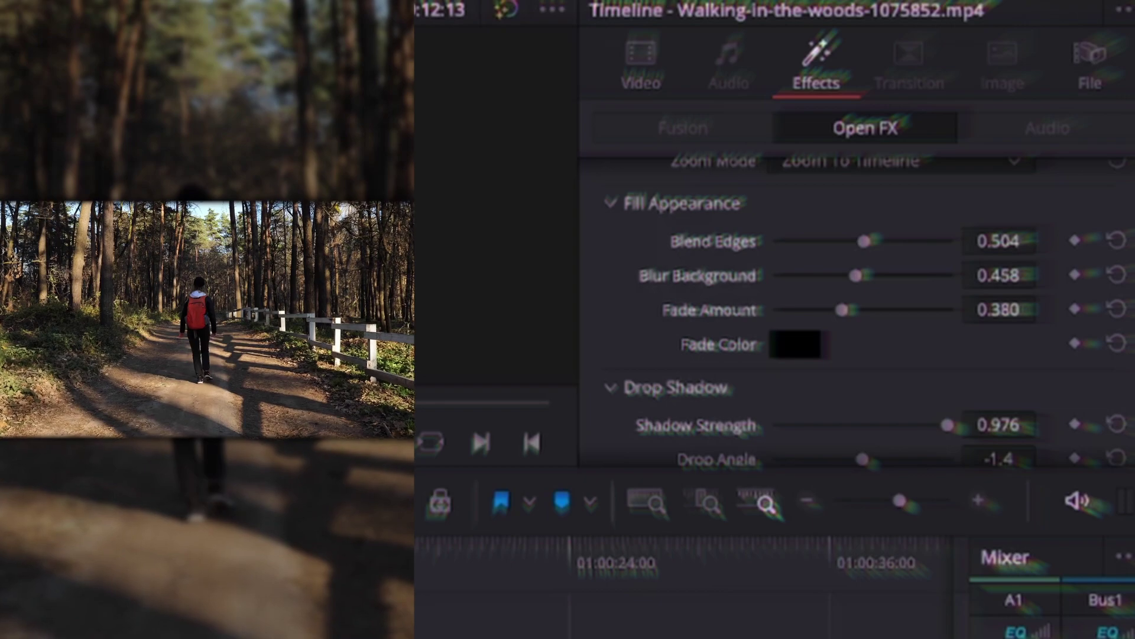